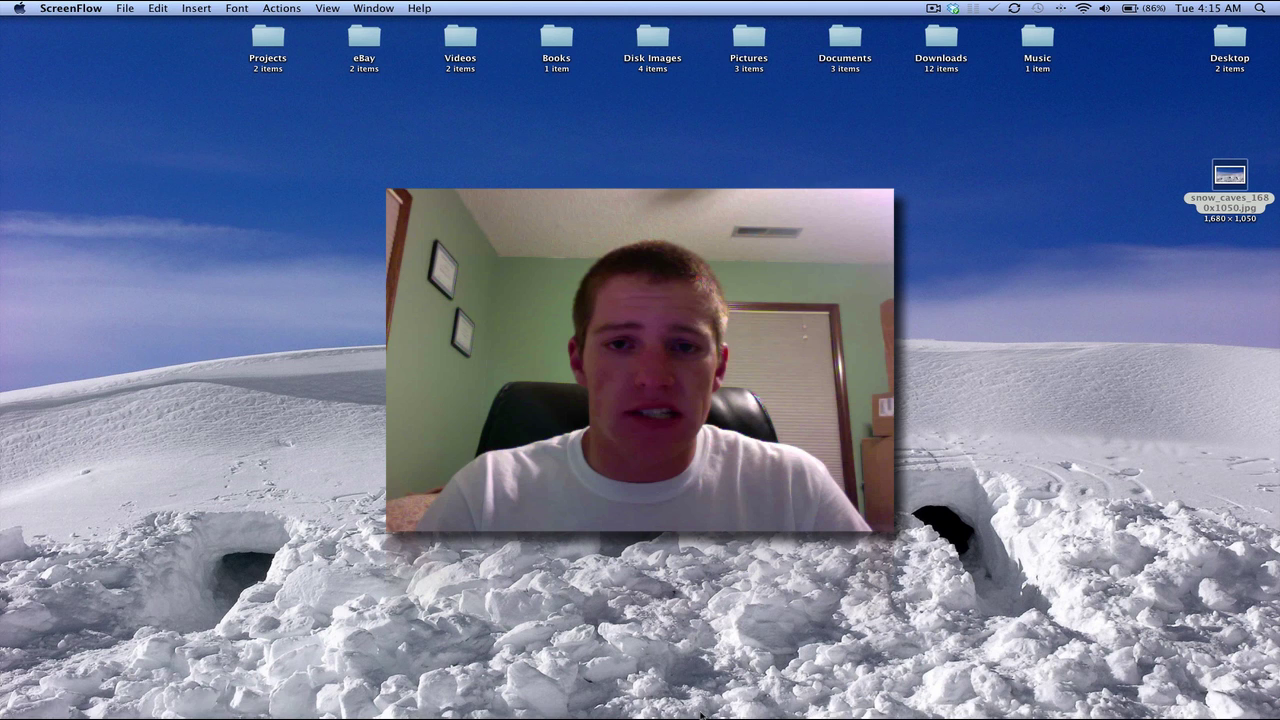
Step: Launch GarageBand and choose the Voice template for a new project
mouse_move(703, 715)
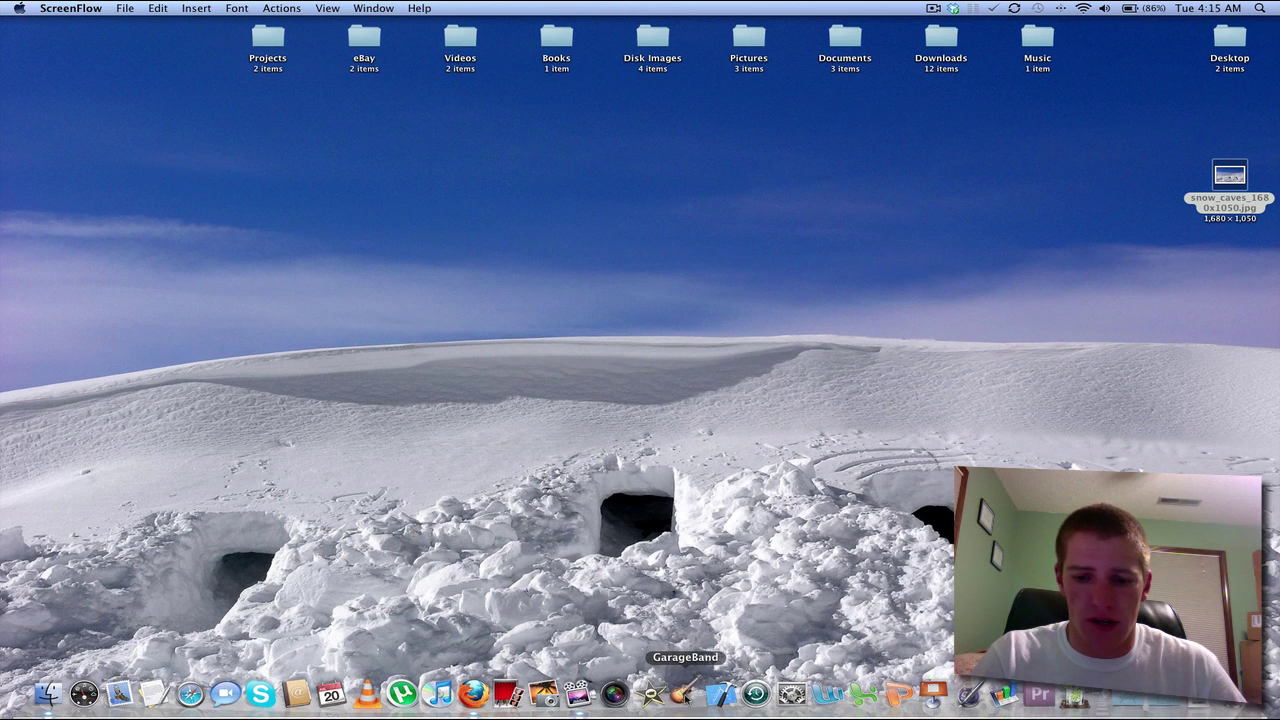
left_click(684, 695)
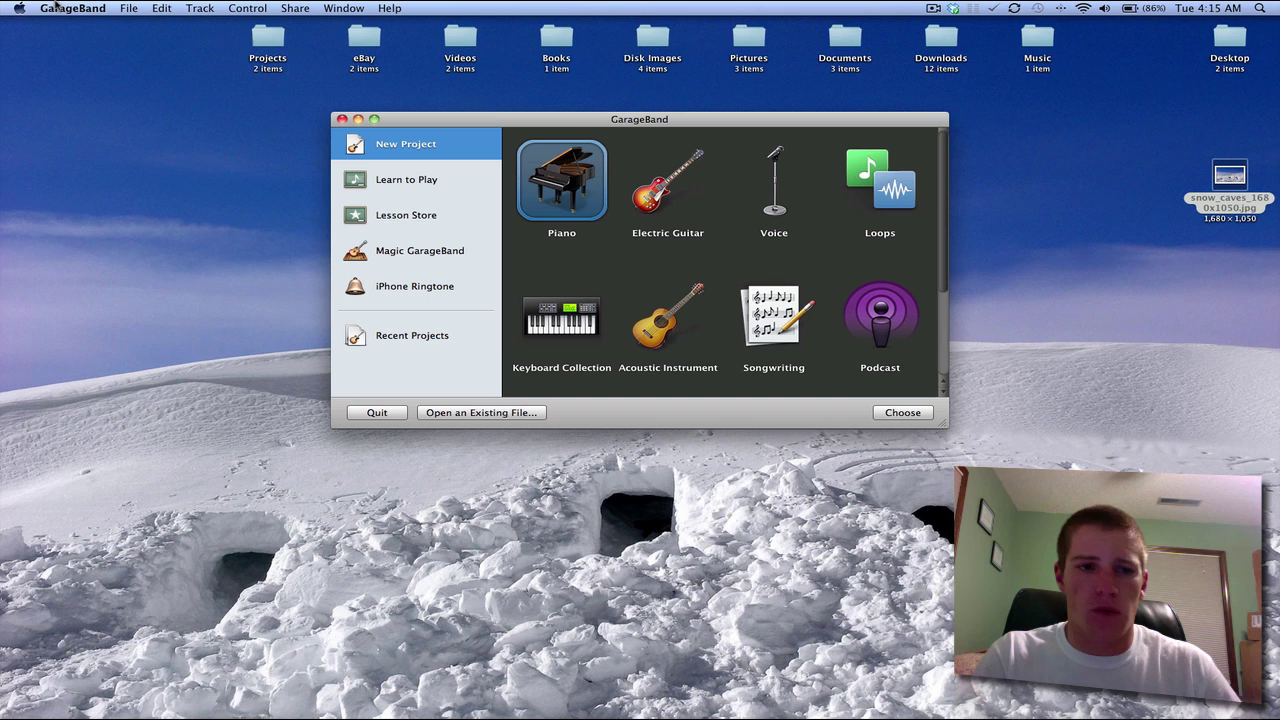
left_click(126, 12)
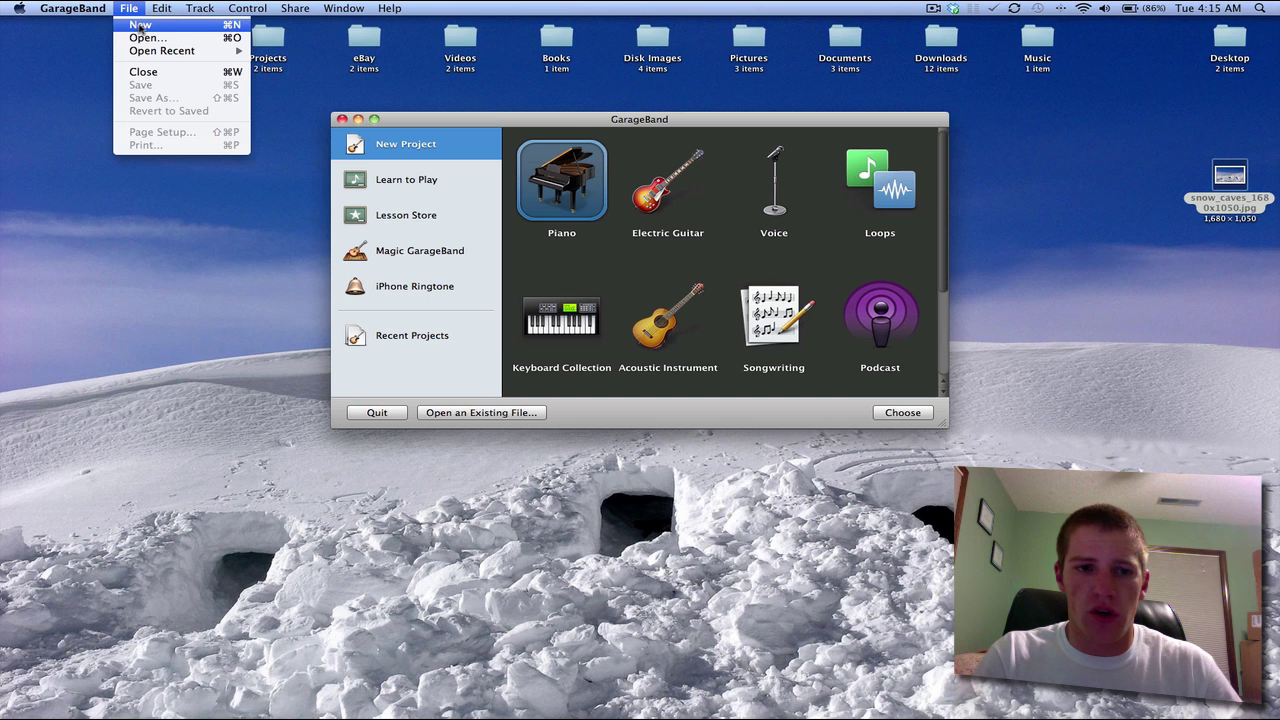
left_click(737, 122)
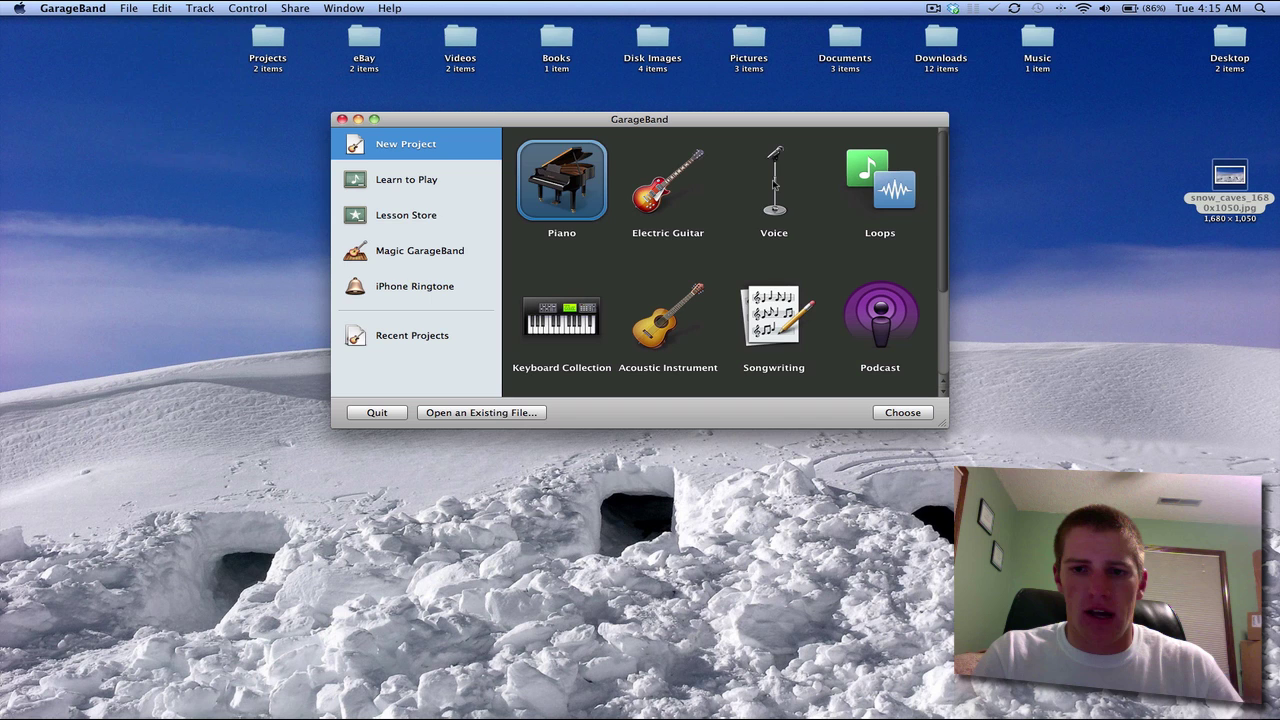
left_click(774, 183)
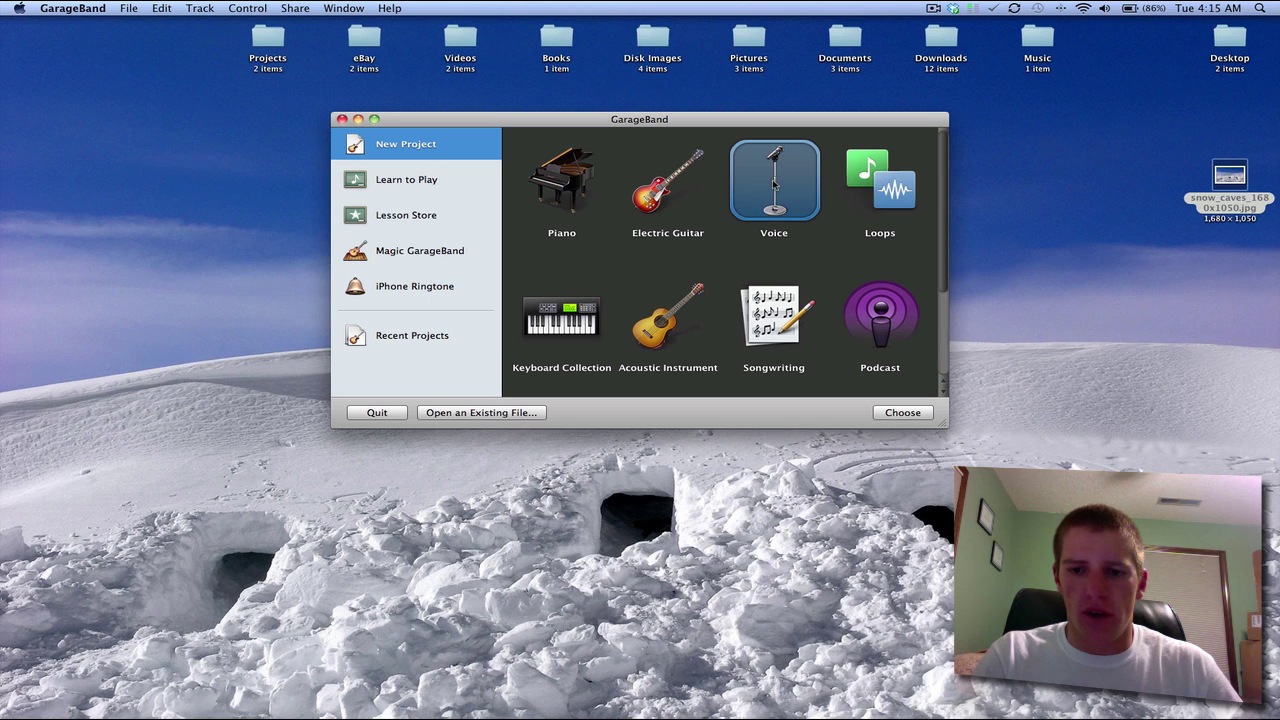
left_click(916, 414)
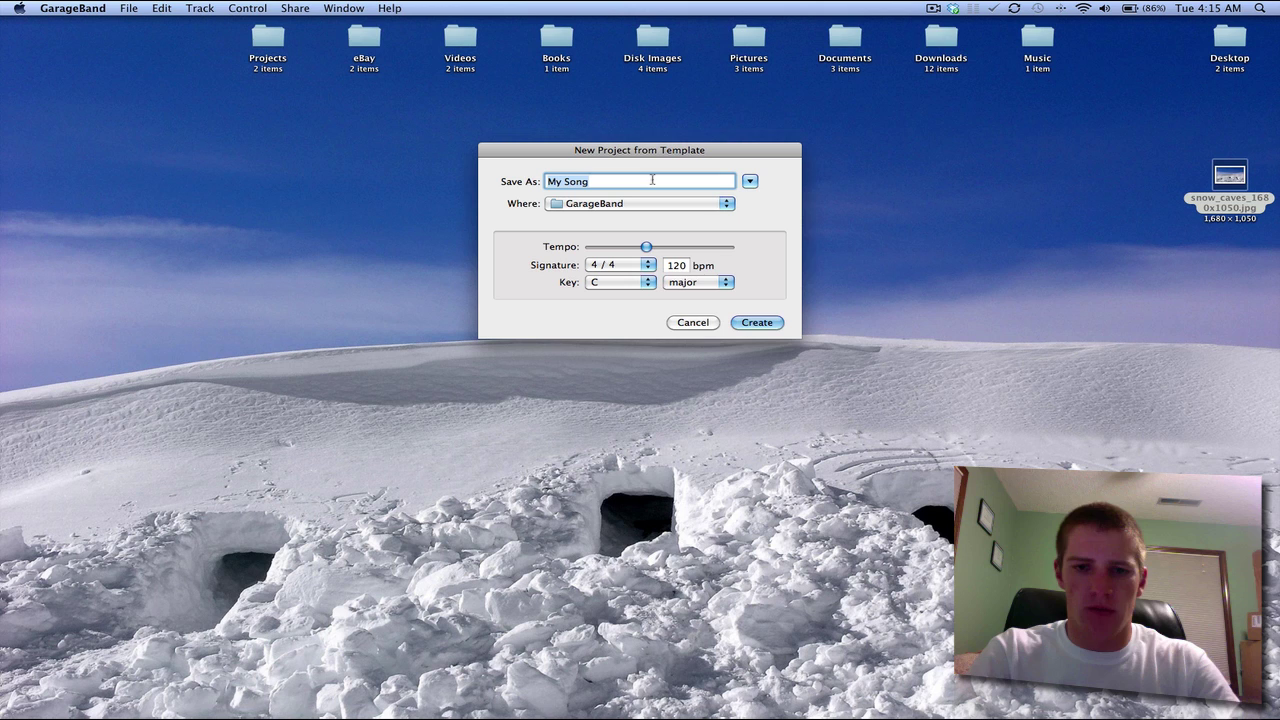
Step: Name the project 'Autotune1' and set its location to the Desktop
type("Autotune")
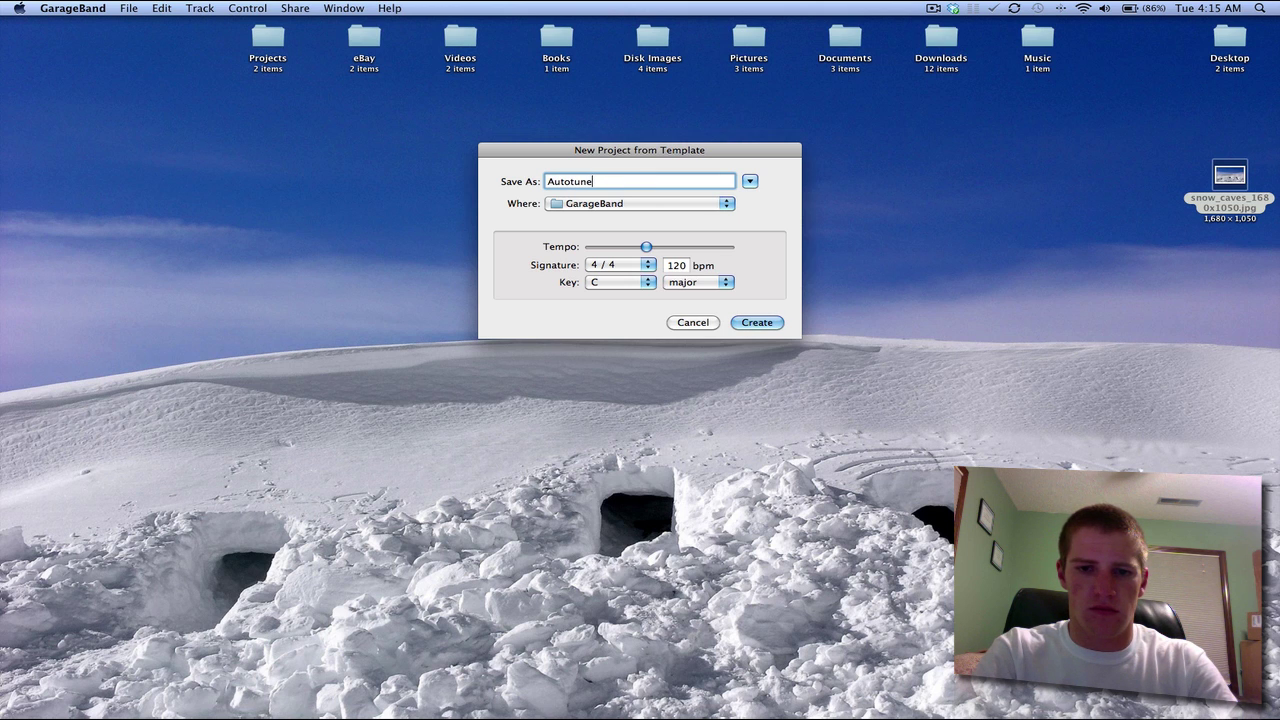
type("1")
left_click(672, 205)
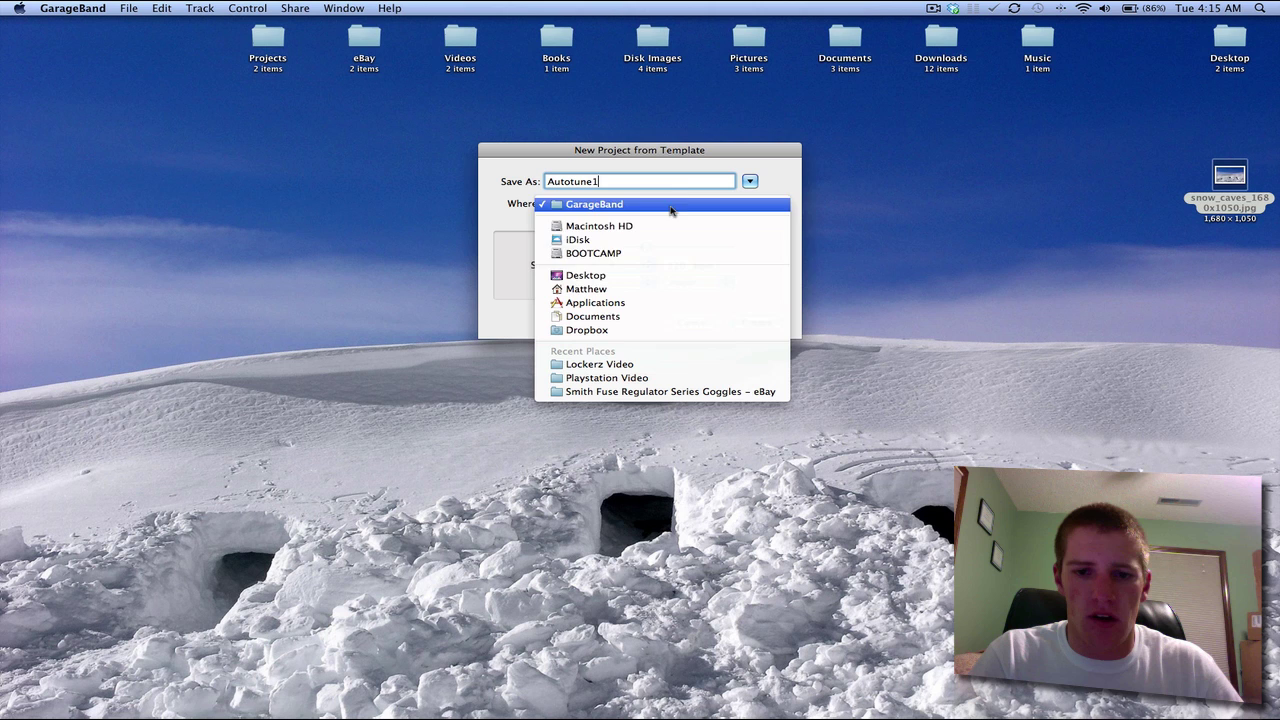
left_click(608, 279)
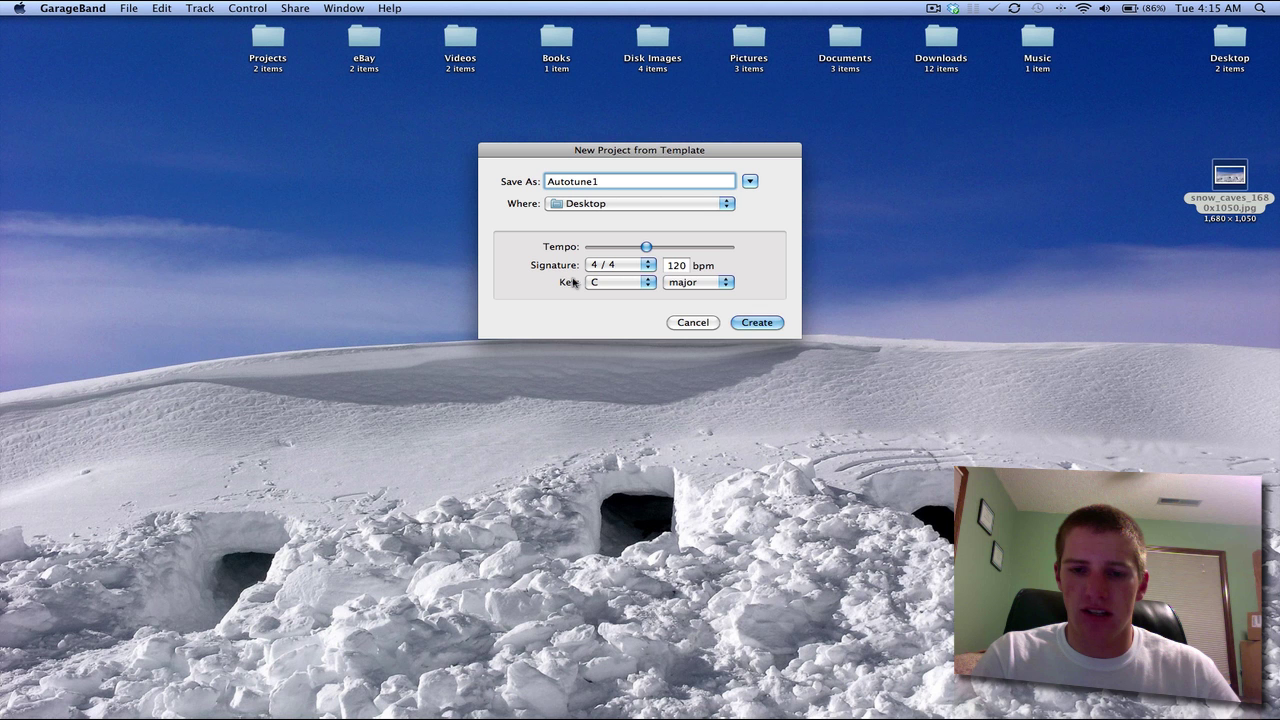
Step: Keep the key at C major and create the project
left_click(641, 287)
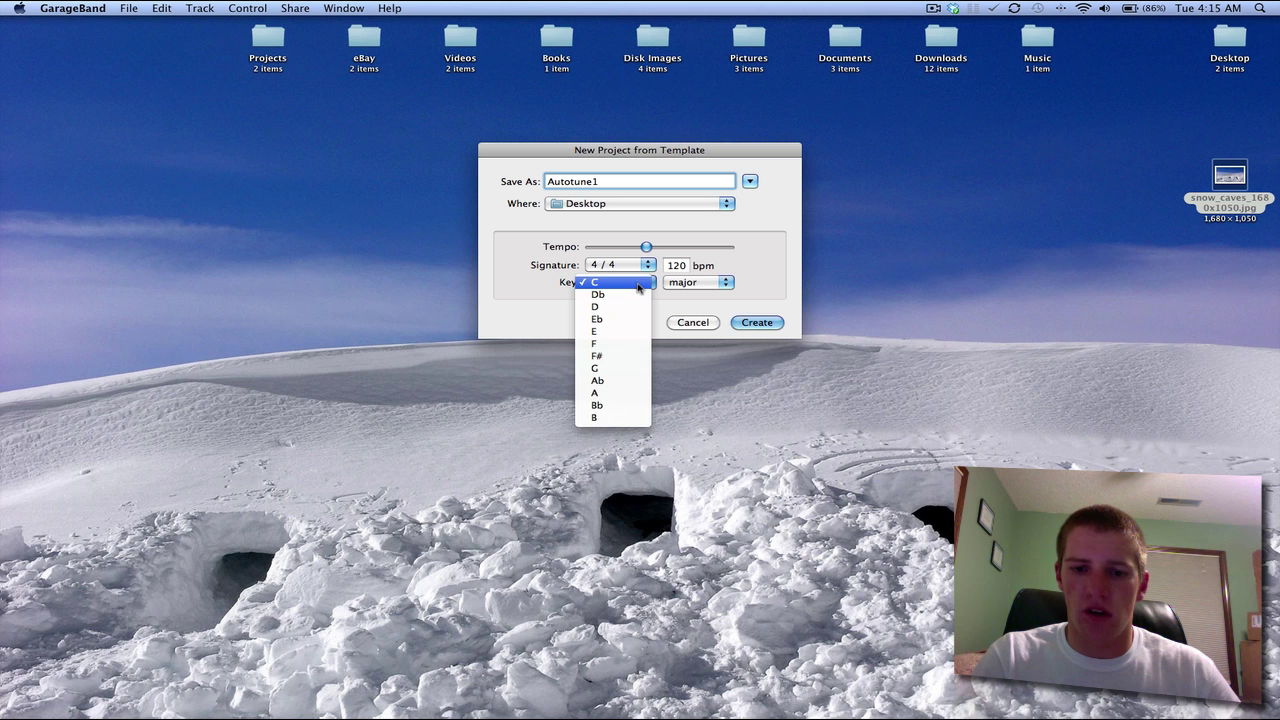
left_click(730, 272)
left_click(726, 283)
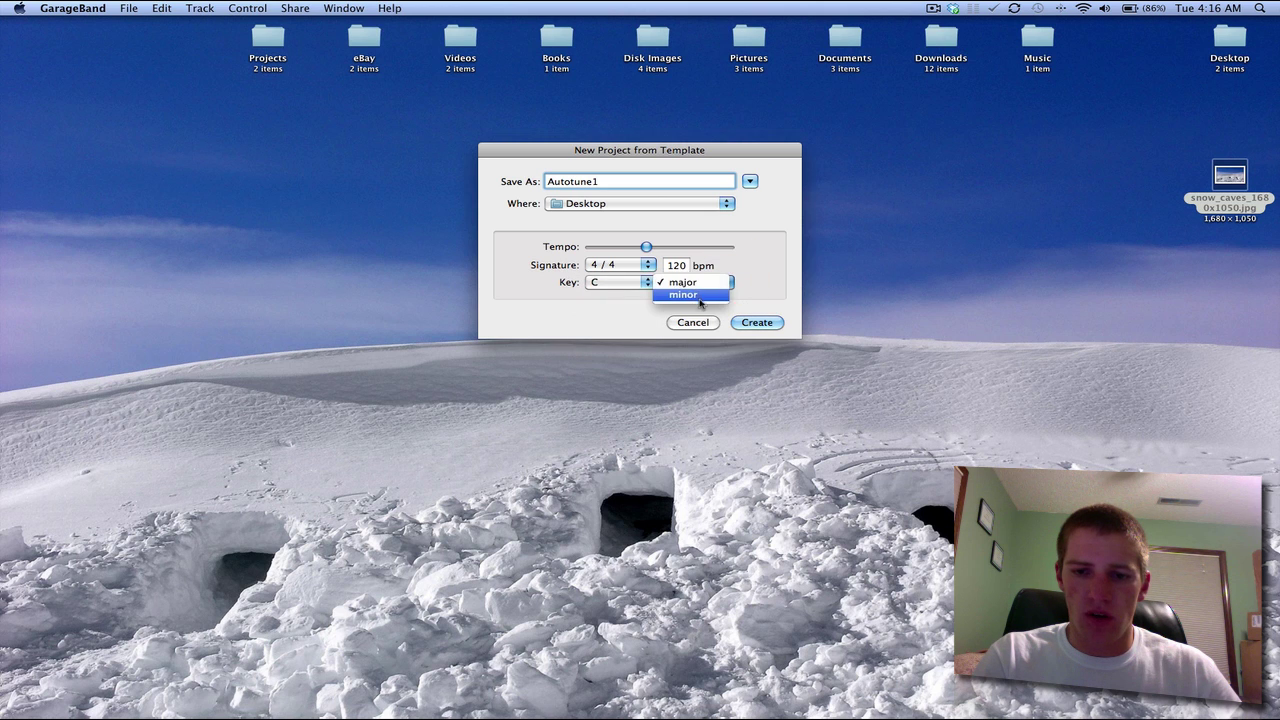
left_click(722, 283)
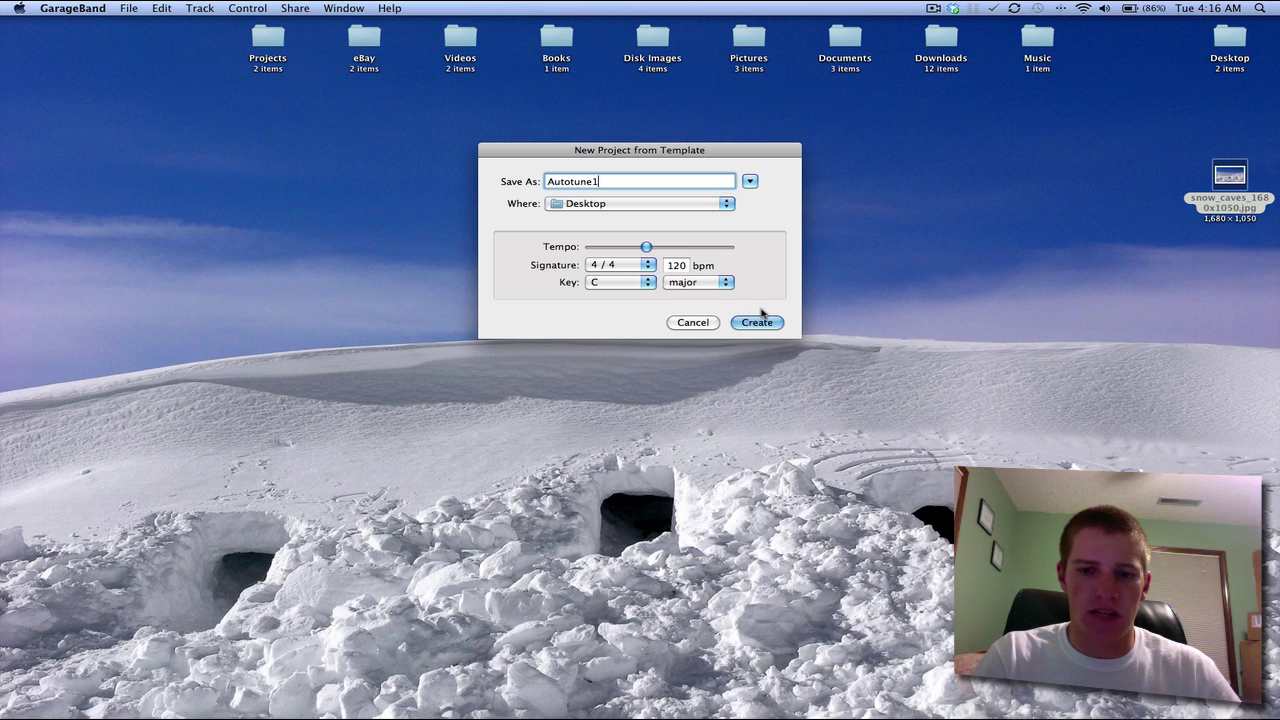
left_click(752, 322)
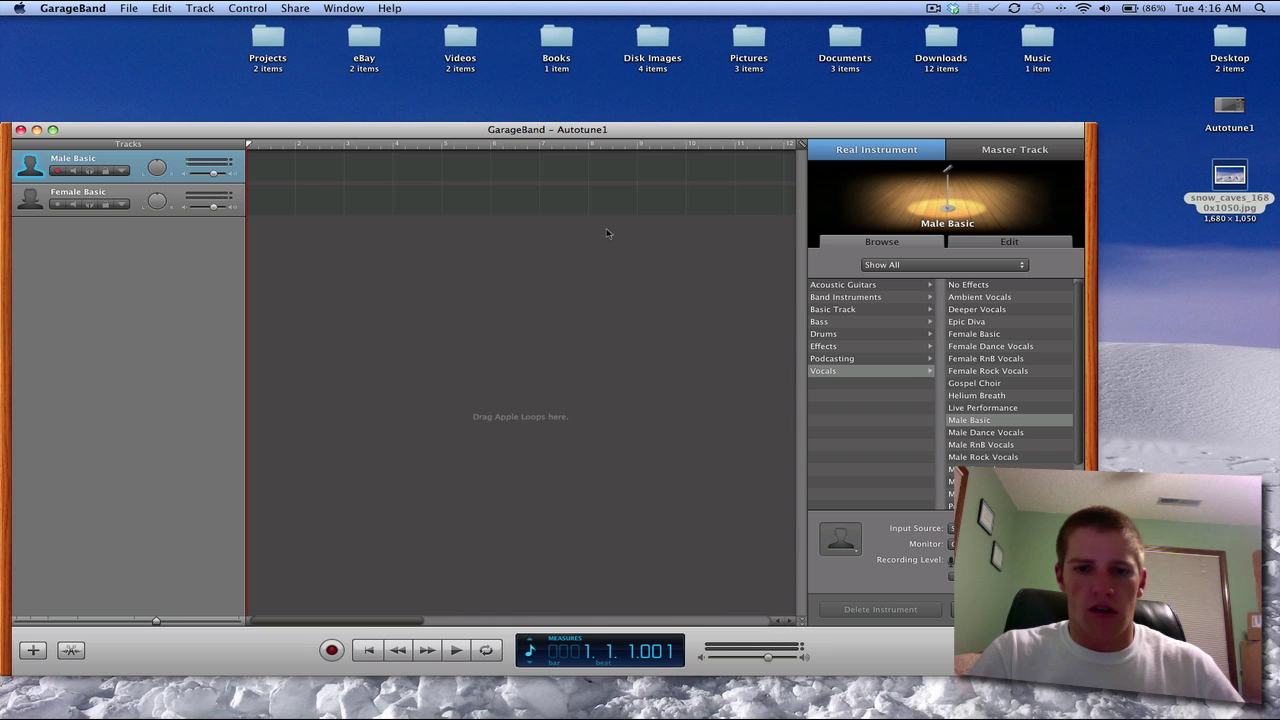
left_click_drag(640, 130, 644, 24)
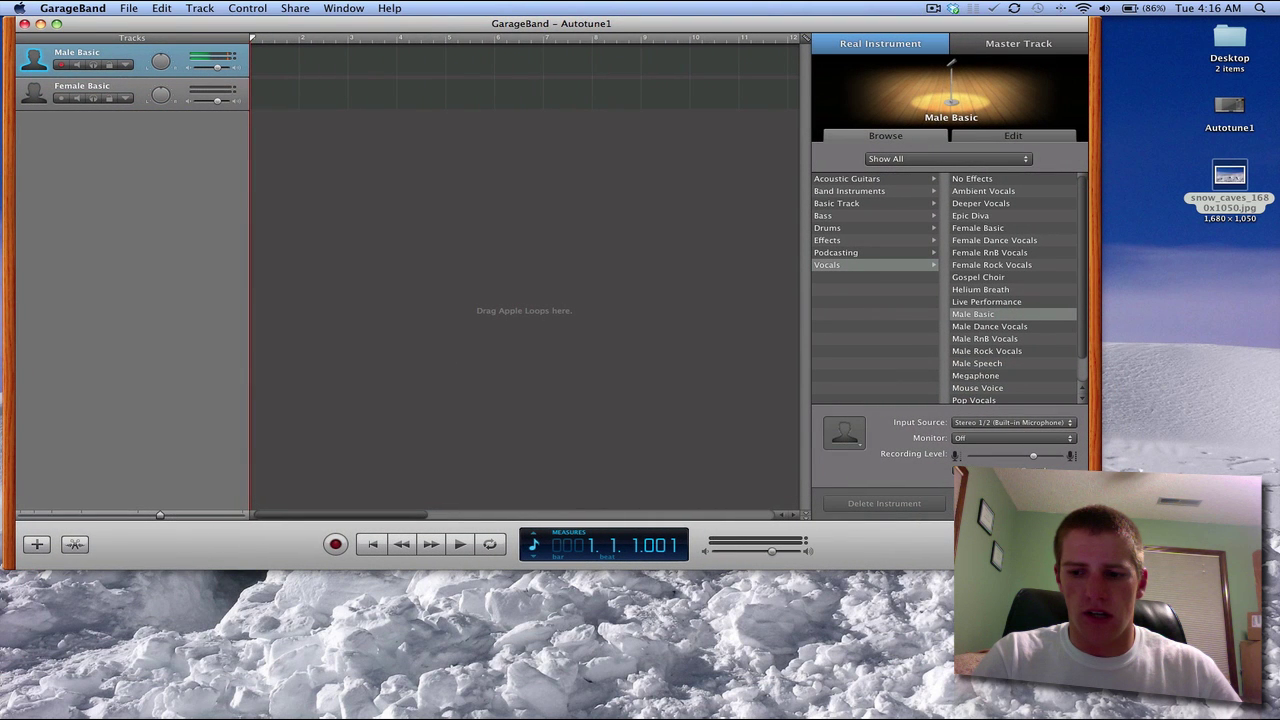
left_click_drag(1090, 568, 1271, 709)
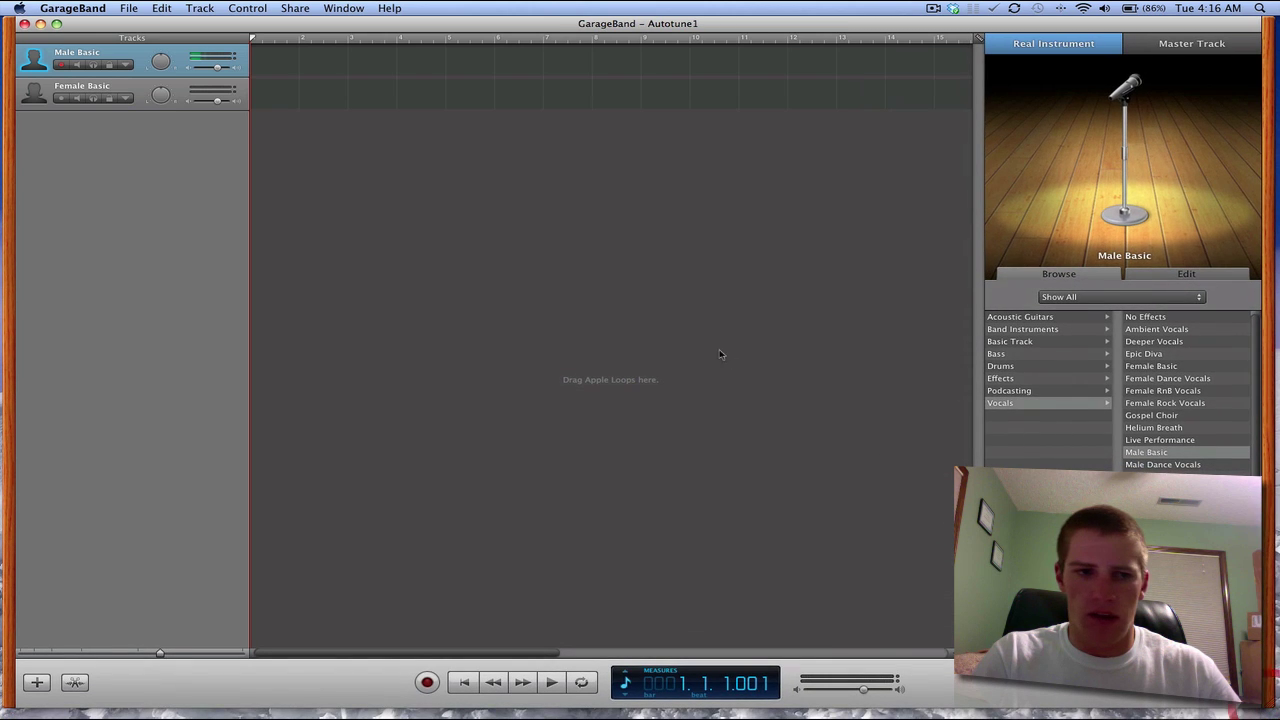
left_click(146, 96)
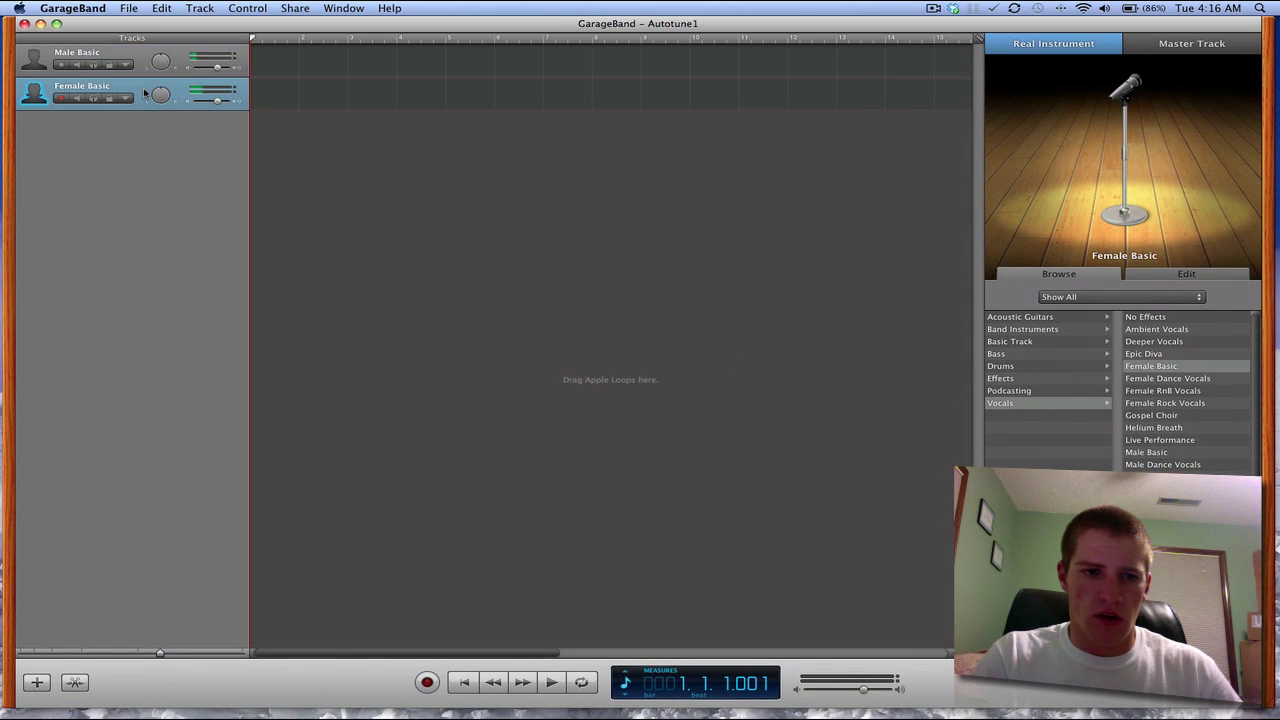
left_click(145, 50)
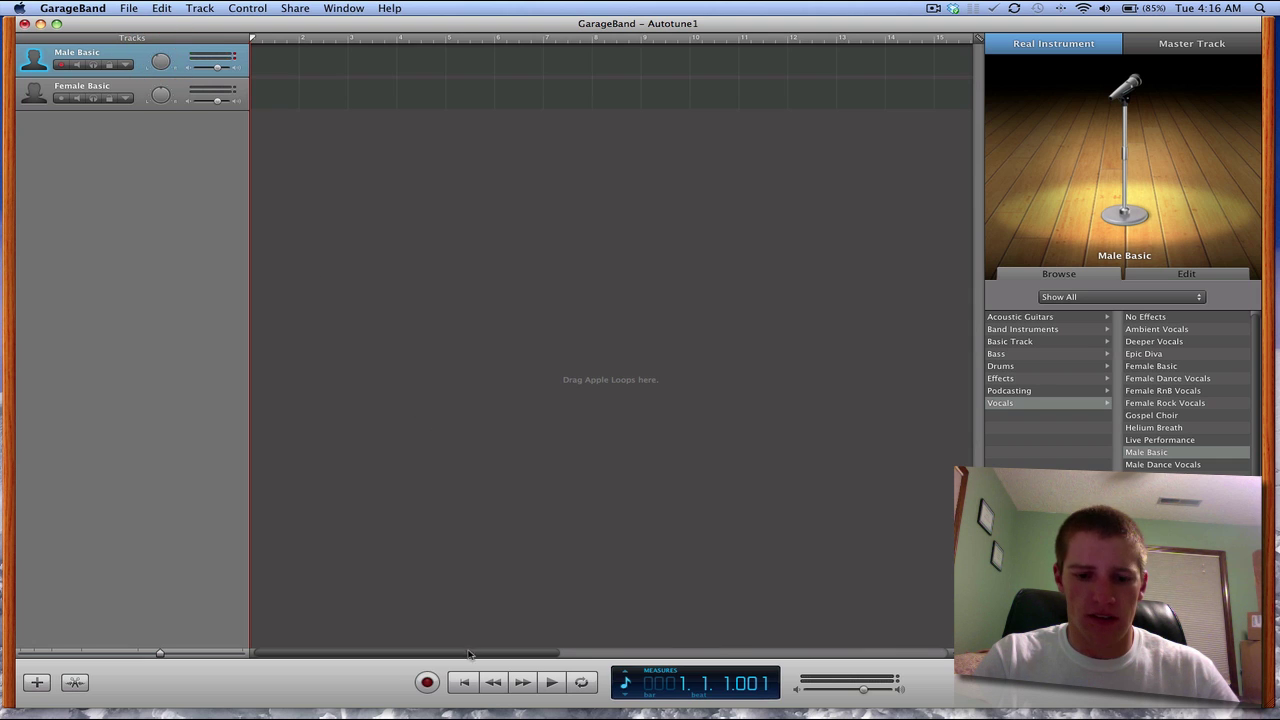
Step: Record a vocal take on the Male Basic track to about measure 10, then stop playback
left_click(428, 681)
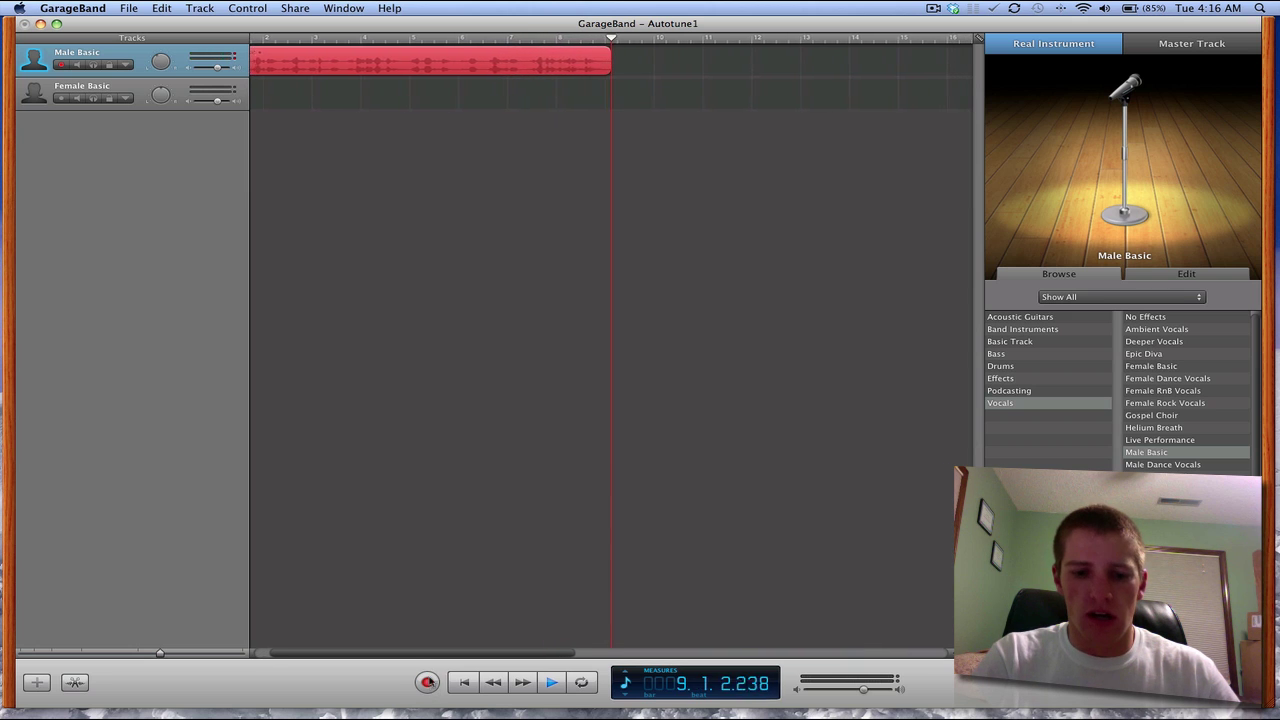
left_click(427, 683)
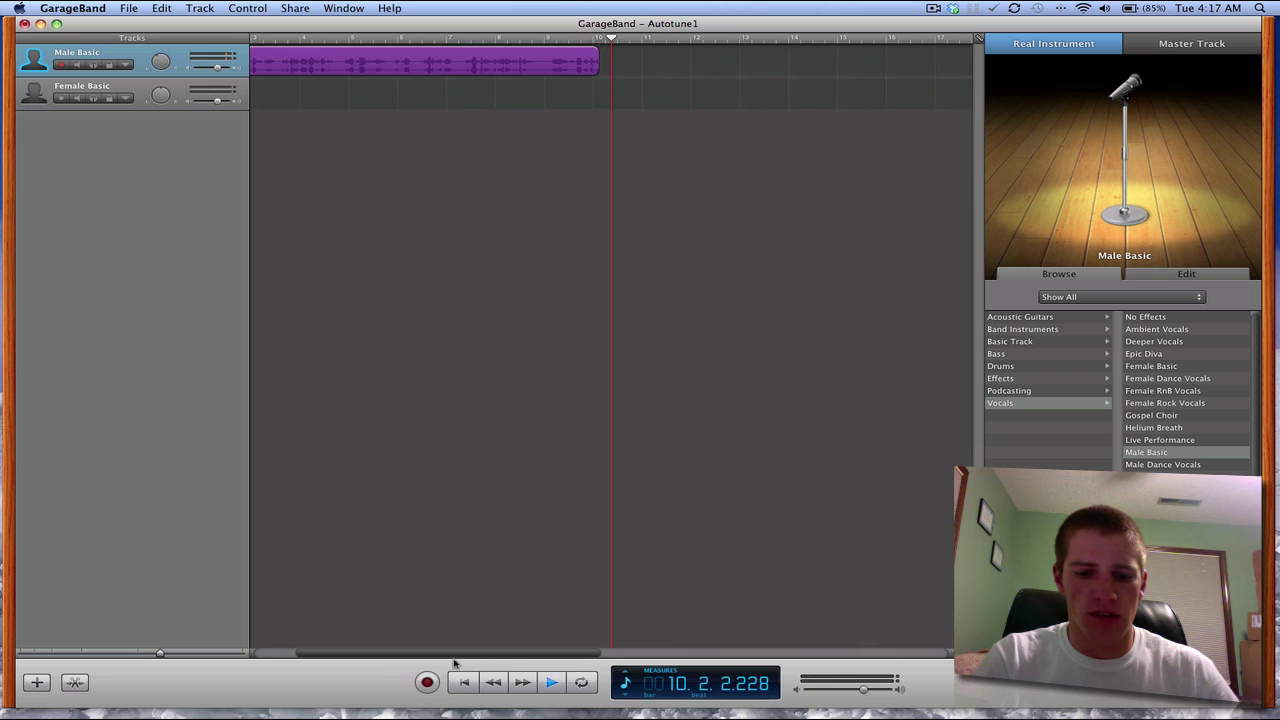
left_click(551, 683)
scroll(560, 610, "left", 3)
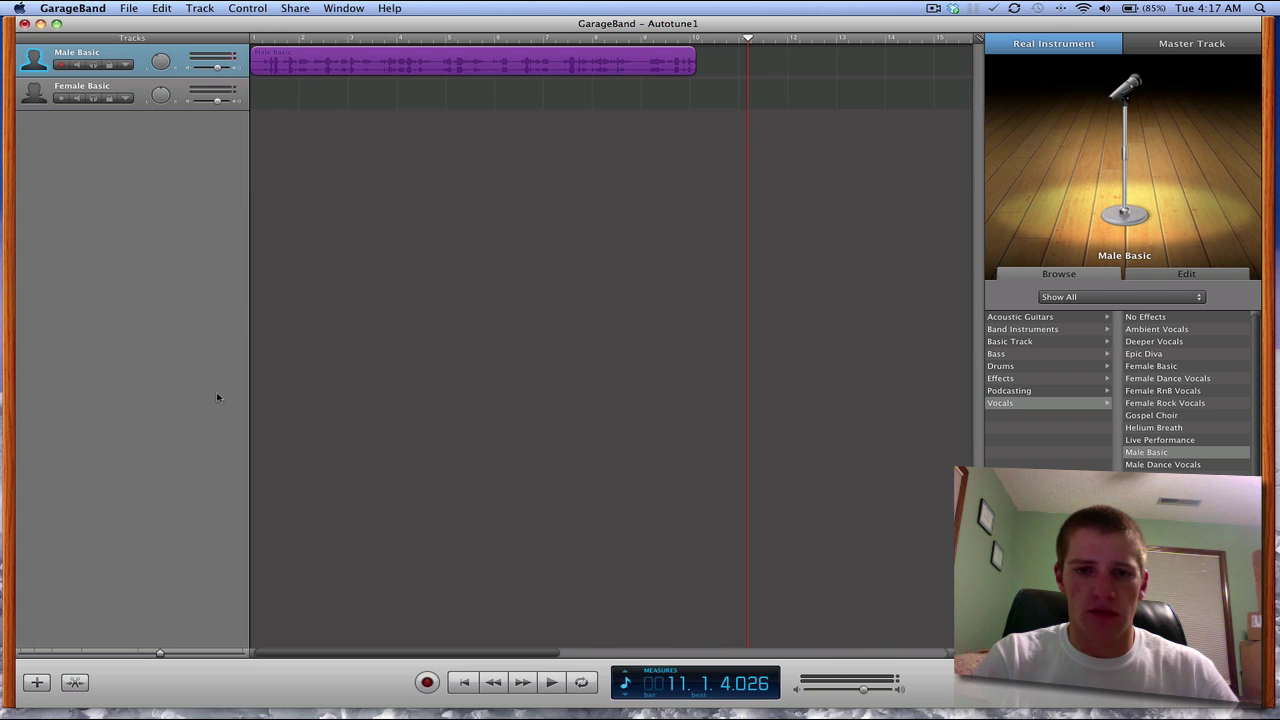
Step: Play the opening of the vocal take from the start, then return the playhead to the beginning
left_click(262, 45)
key("space")
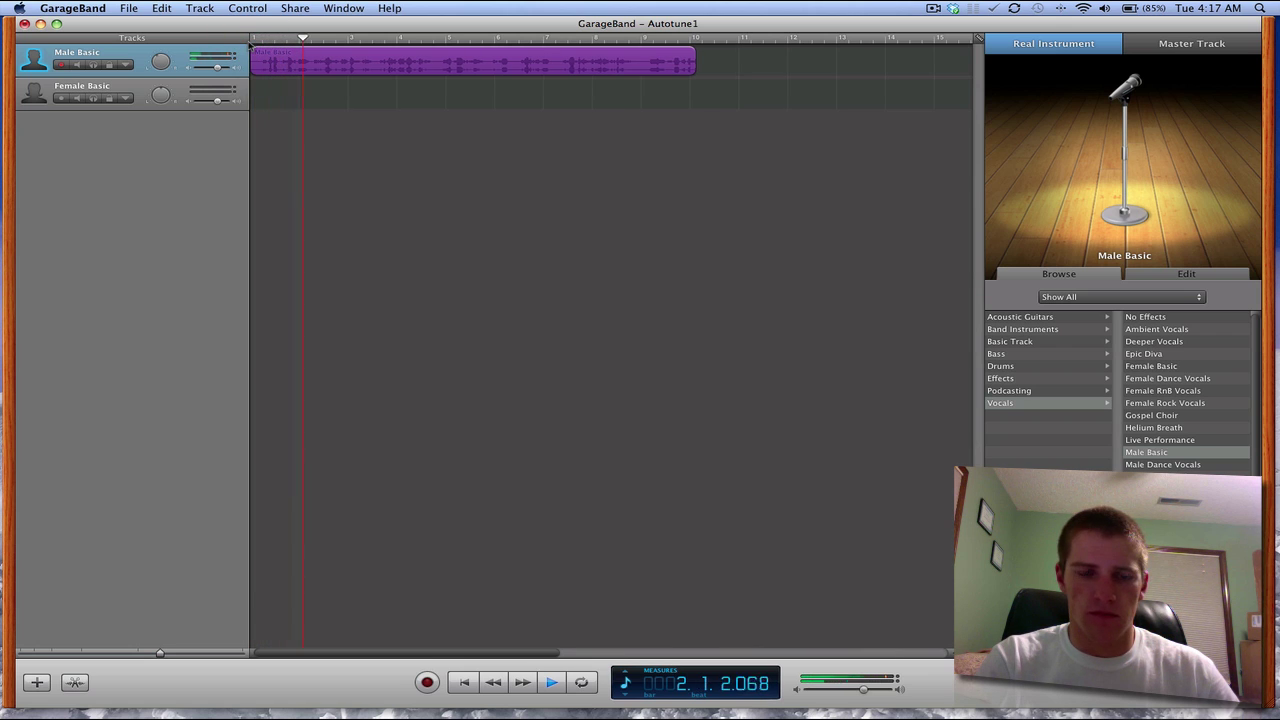
key("space")
left_click(257, 44)
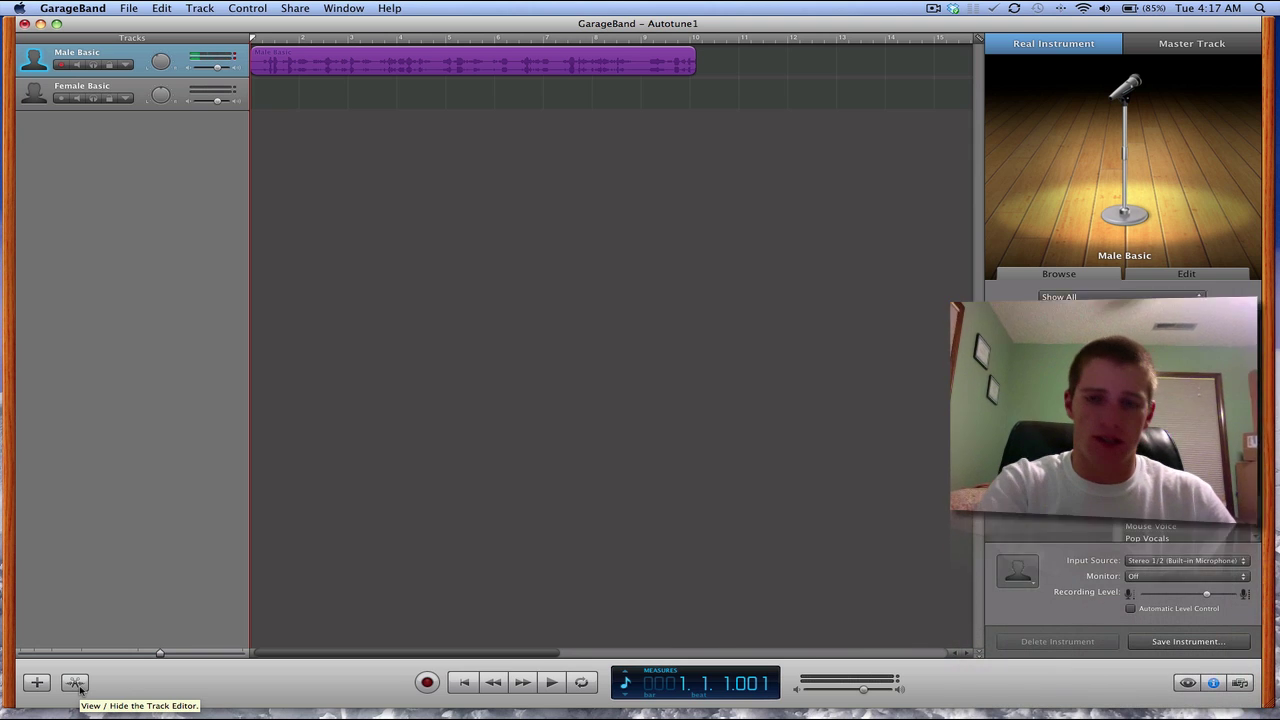
Step: In the Track Editor, raise the vocal region's Enhance Tuning from 0 to 100 with Limit to Key
left_click(75, 682)
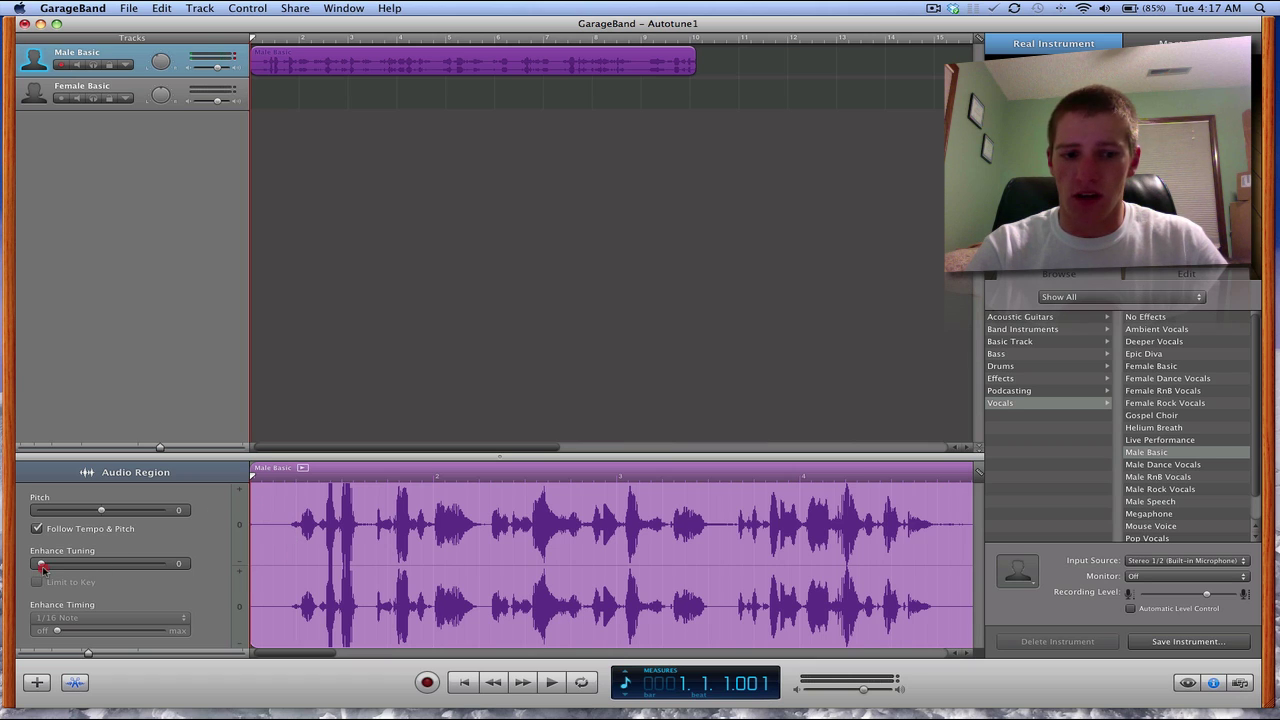
left_click_drag(136, 568, 197, 569)
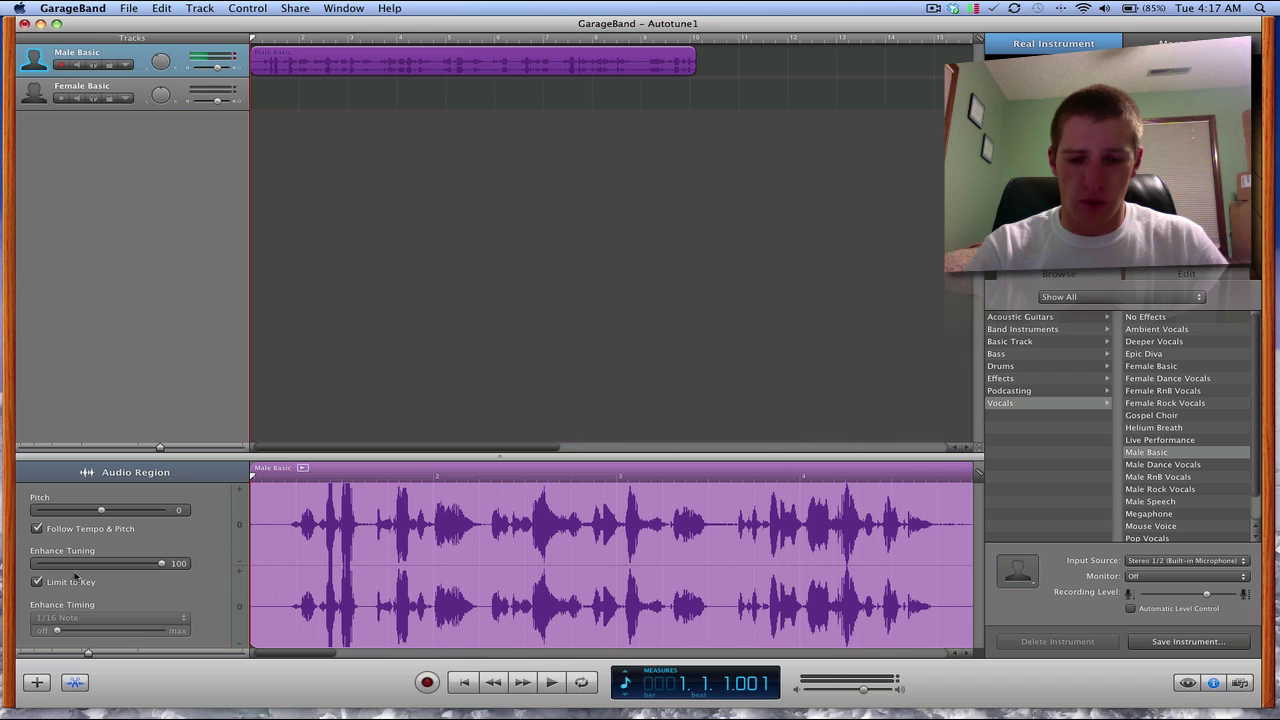
left_click(349, 326)
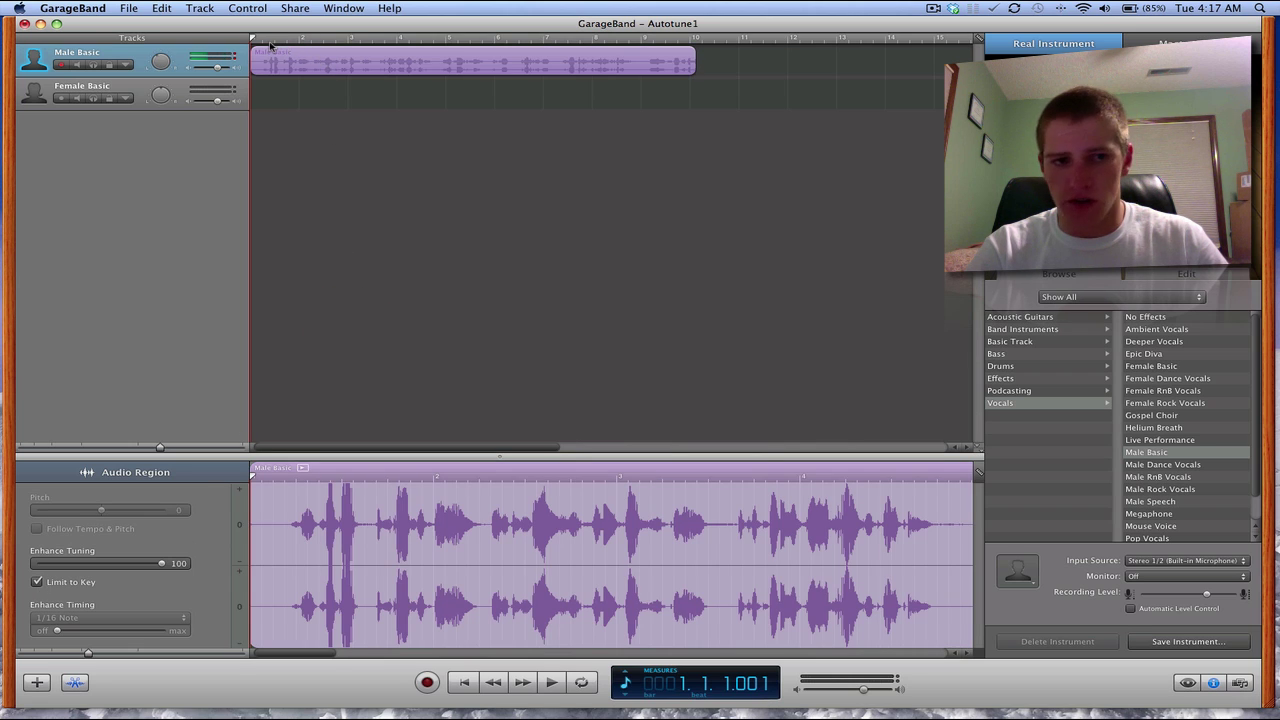
Step: Play the autotuned vocal from the start to its end, then open the File menu
left_click_drag(270, 45, 243, 45)
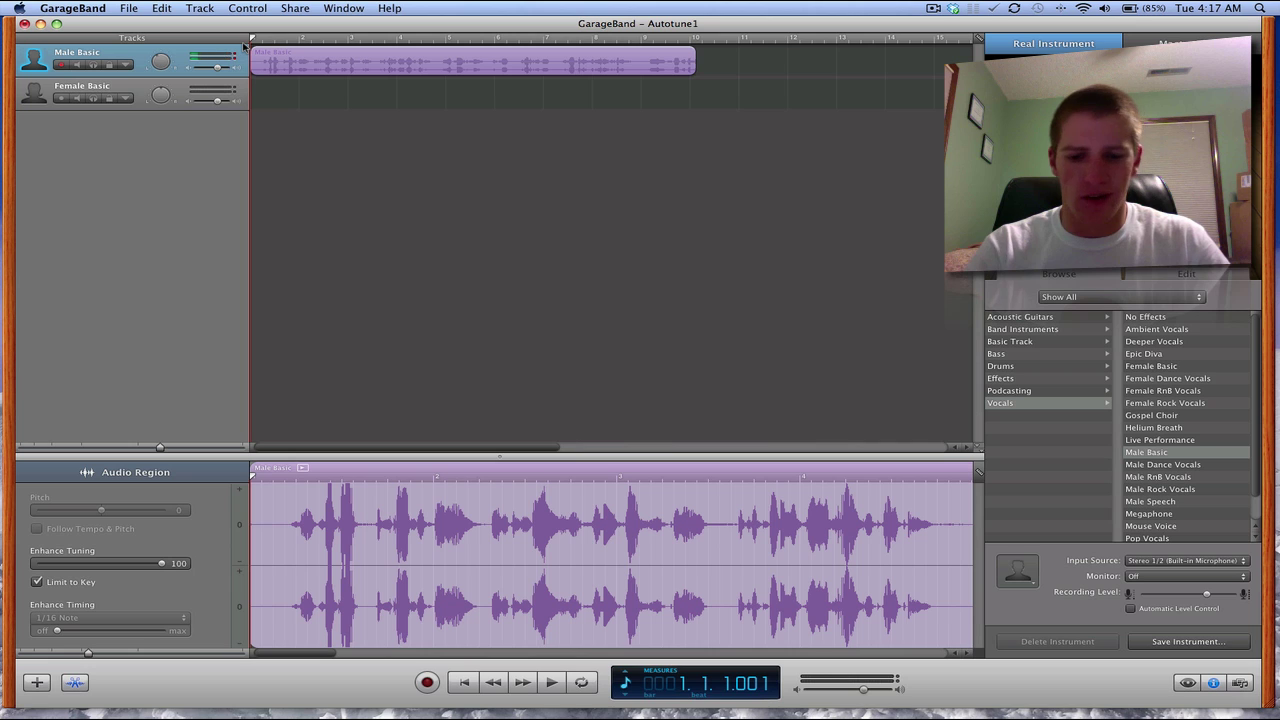
key("space")
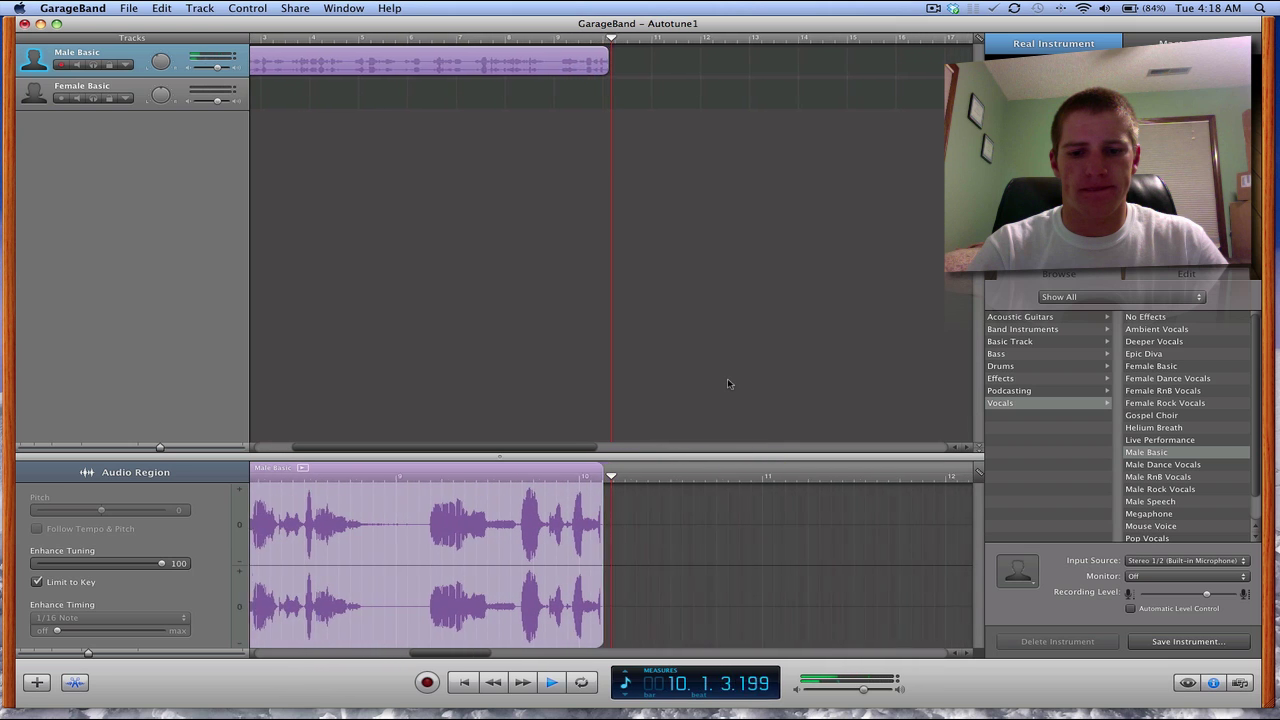
left_click(556, 683)
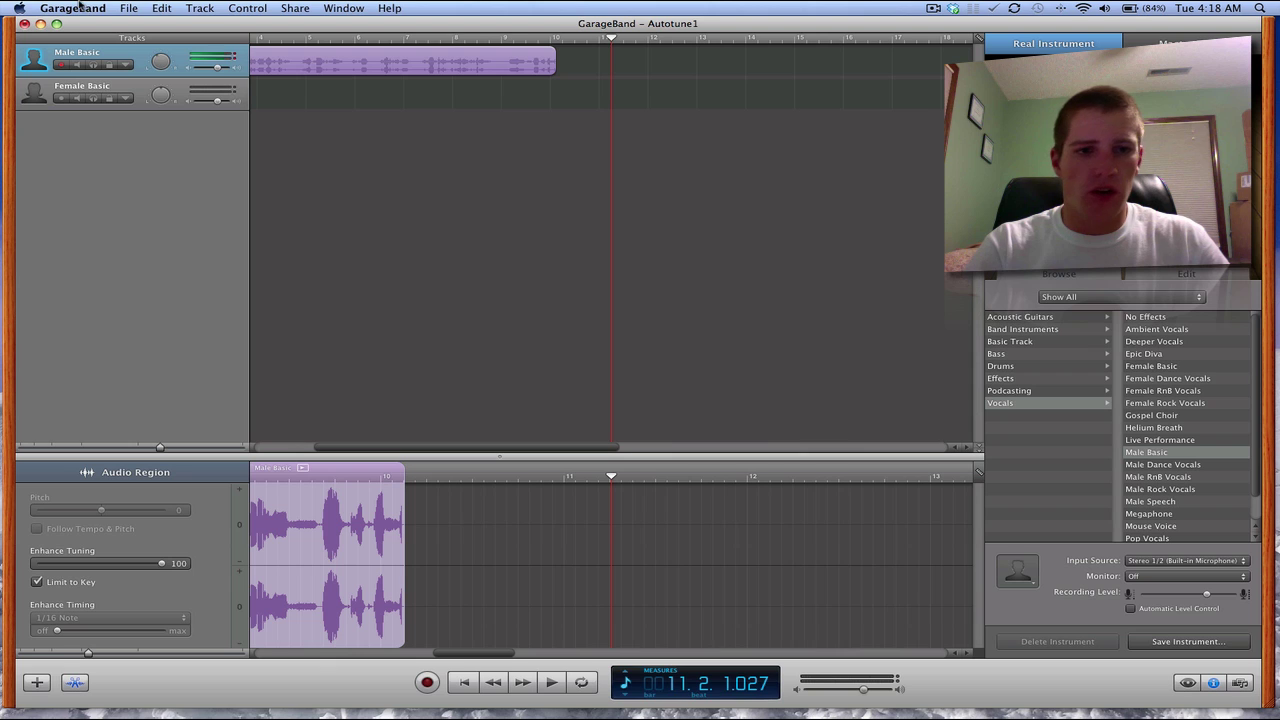
left_click(126, 9)
mouse_move(95, 9)
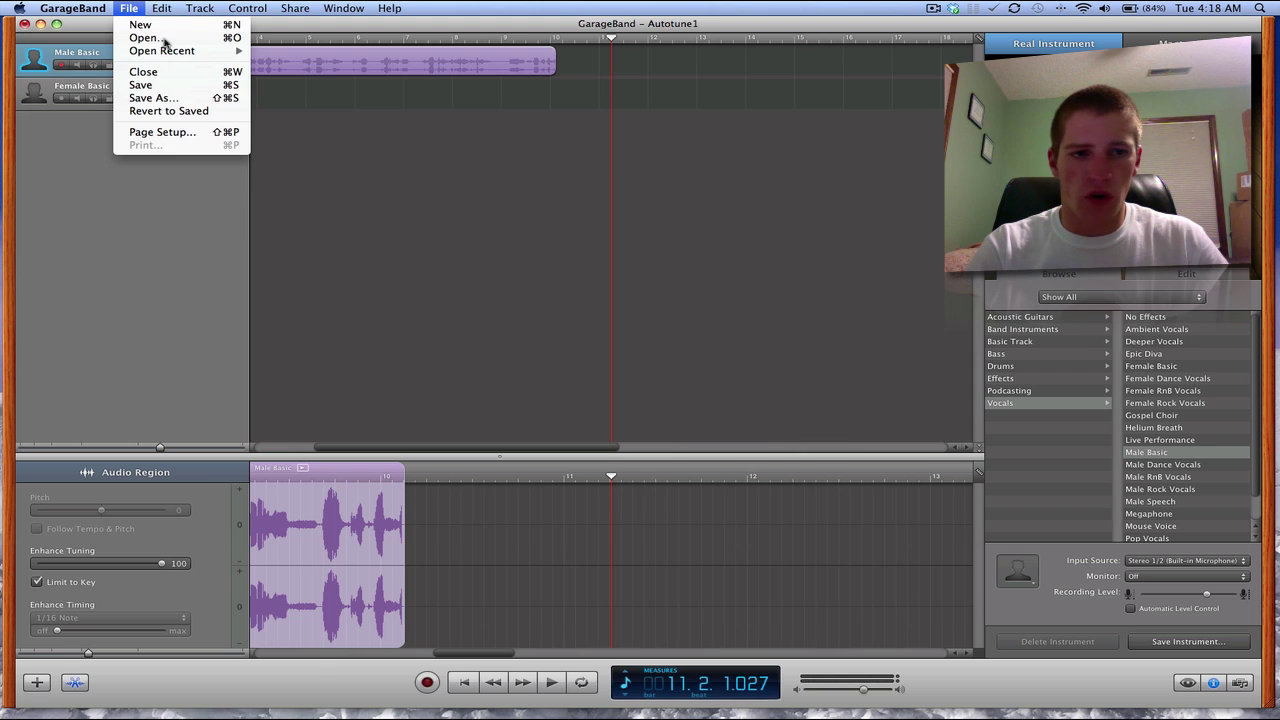
Step: Look through the Share menu options and close the menus without choosing anything
left_click(297, 10)
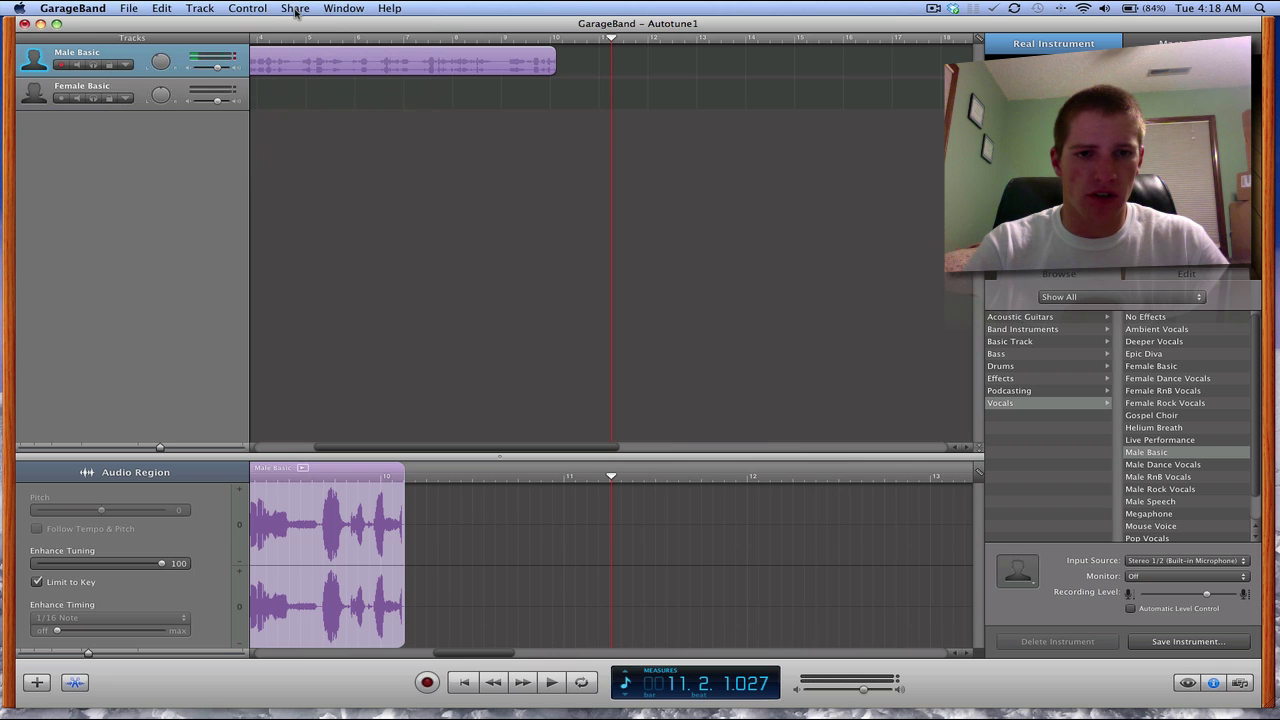
left_click(296, 10)
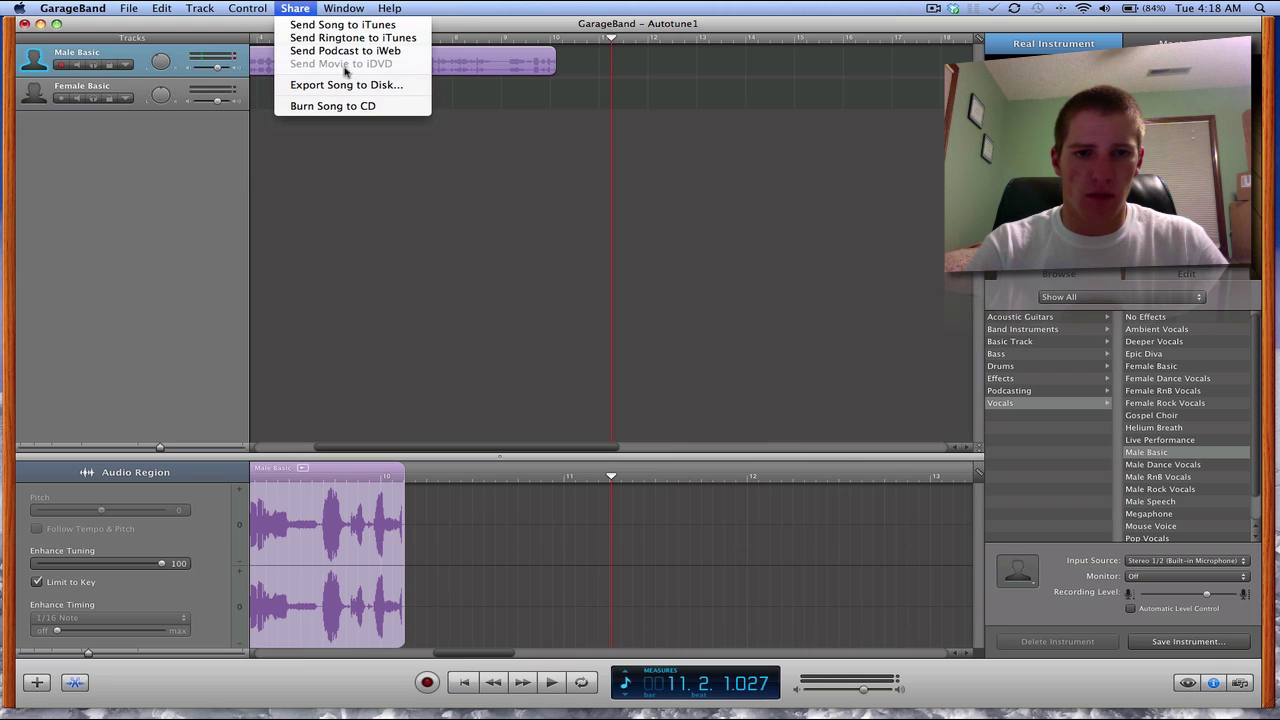
mouse_move(343, 9)
left_click(322, 228)
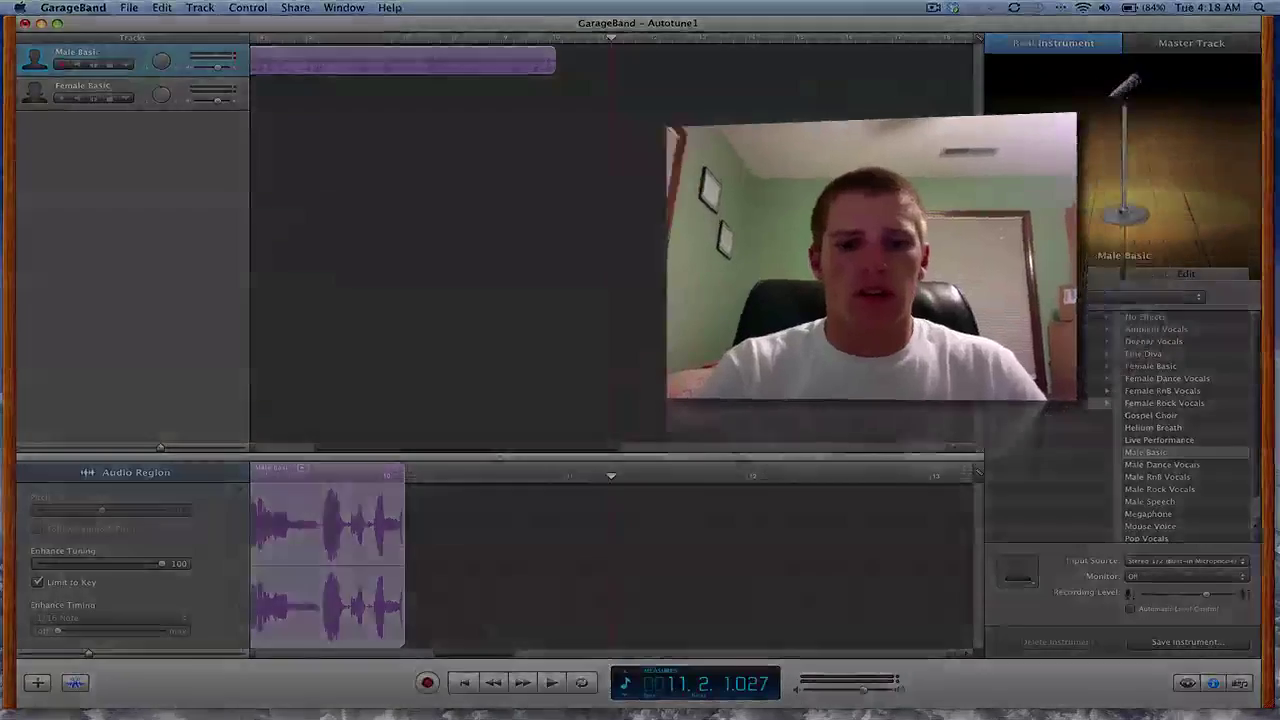